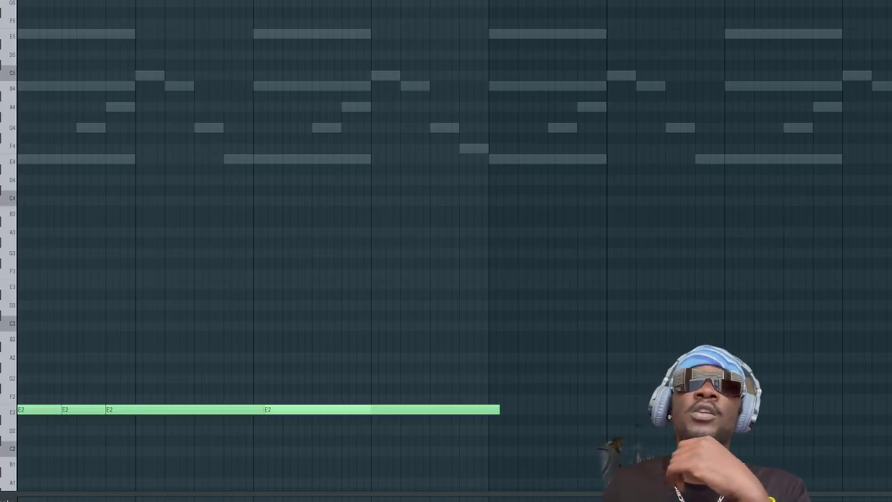
Step: Show the channel rack with Sampler and the two Xpand!2_x64 channels
key(F6)
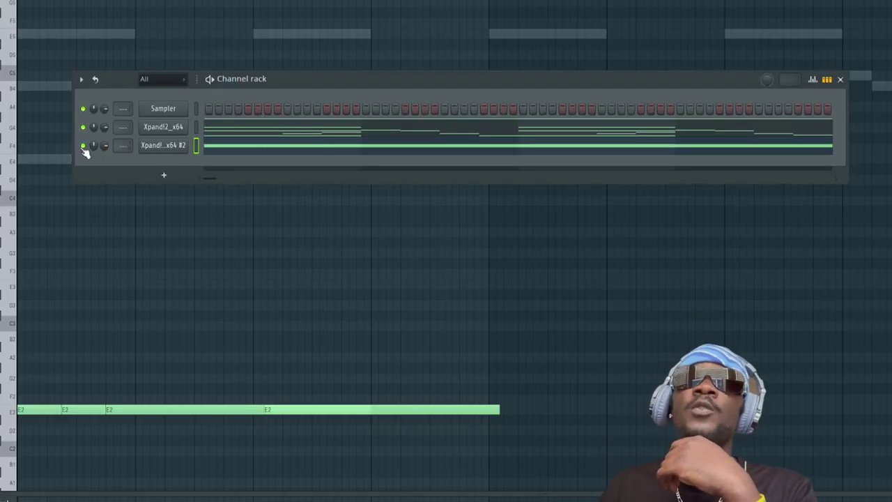
Step: Open the Xpand!2_x64 chords in the piano roll, select the E5, B4, E4 and G4 notes, and play them
right_click(187, 124)
click(205, 128)
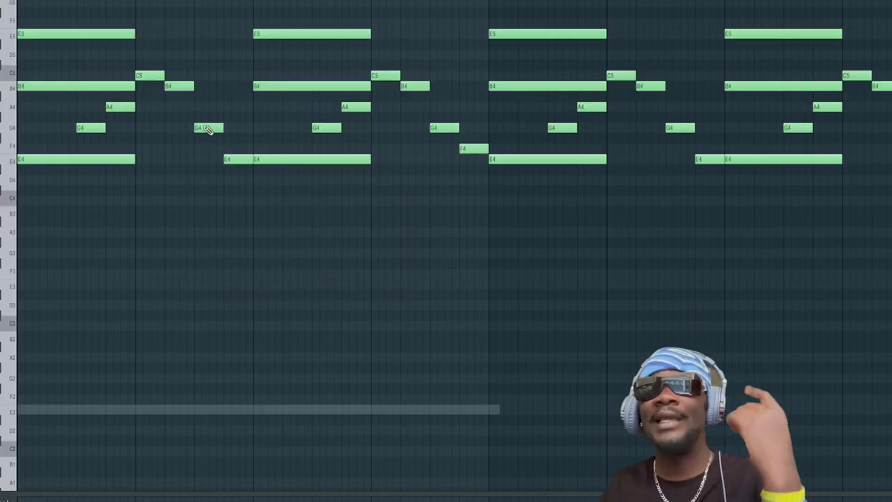
scroll(207, 130, up, 5)
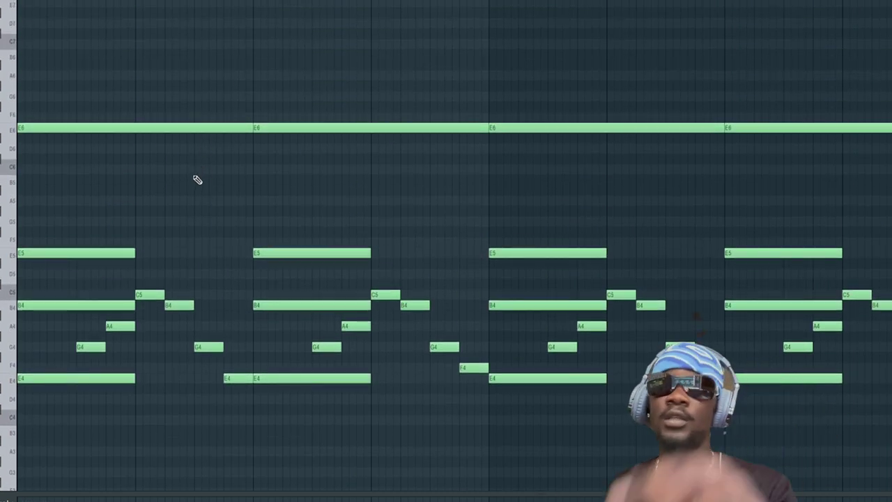
drag(89, 216, 21, 379)
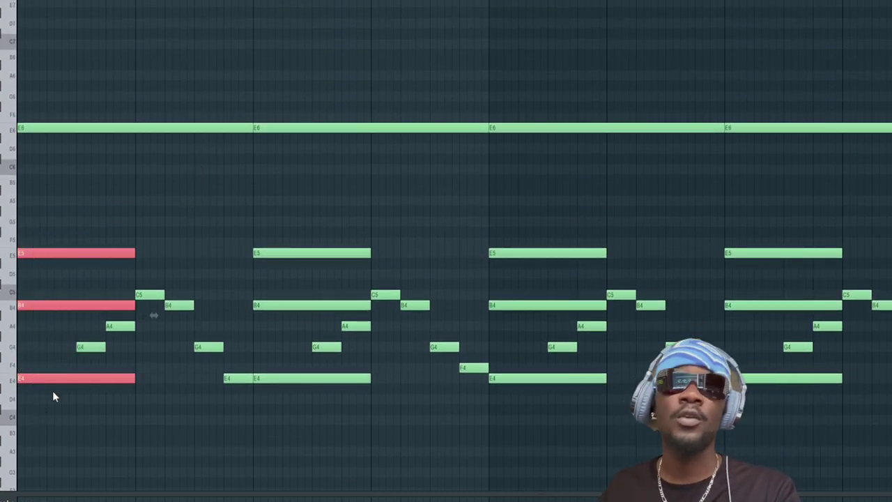
click(119, 340)
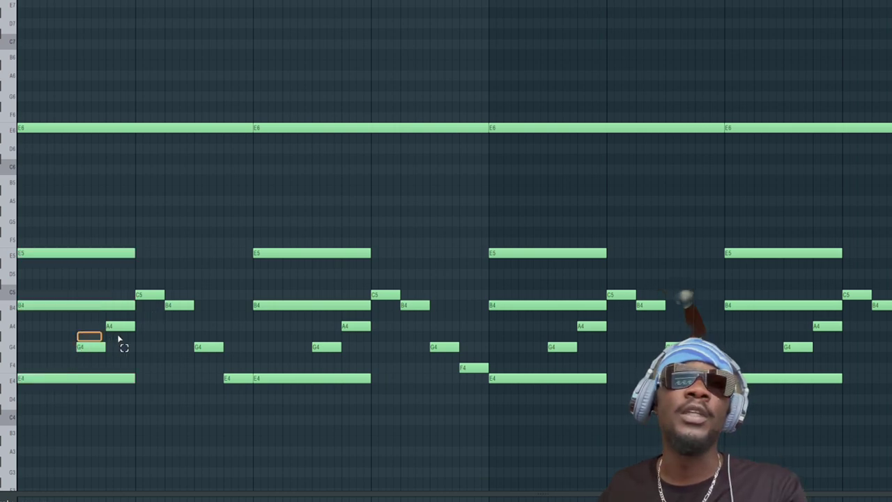
drag(223, 341, 231, 354)
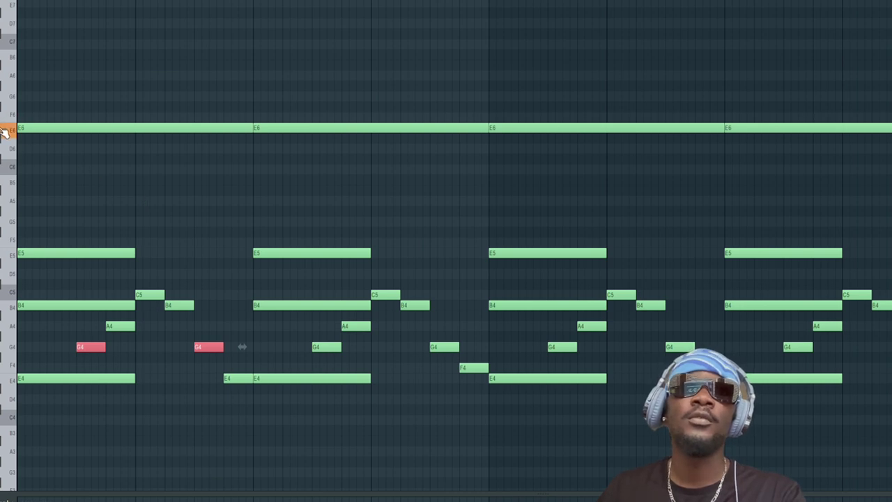
key(space)
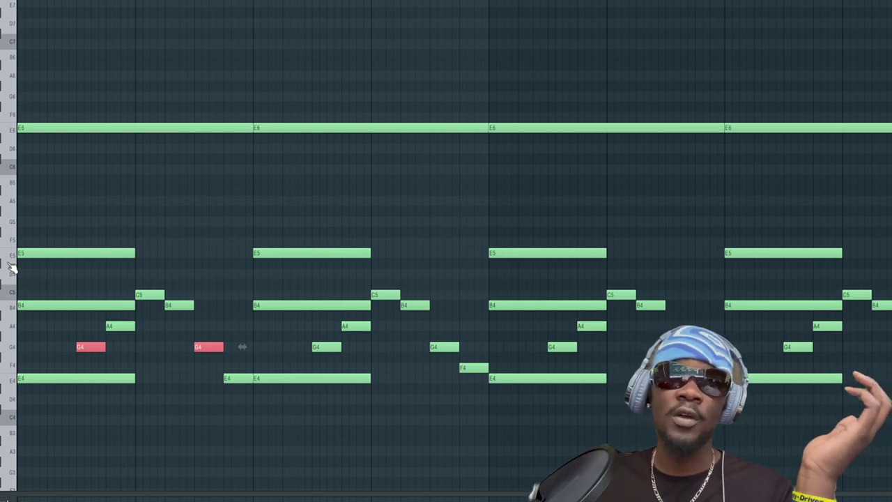
Step: Try a G5 note over the first bars at other pitches, then delete it
click(10, 222)
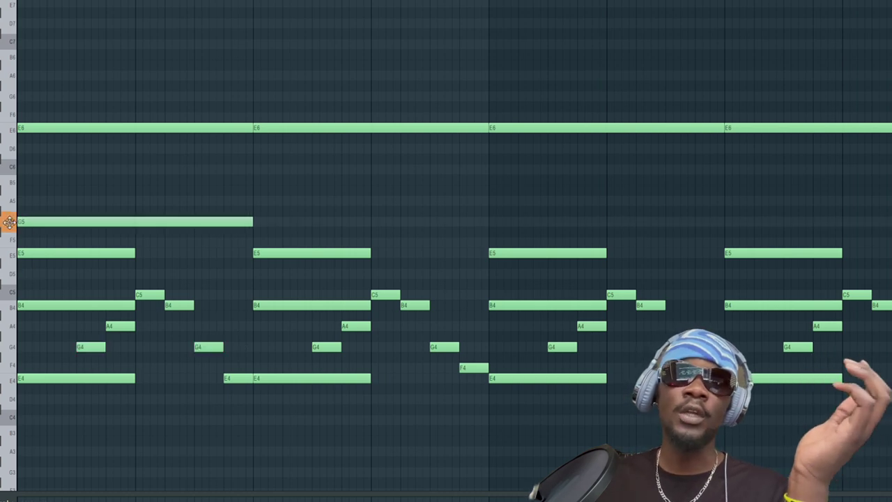
mouse_move(10, 222)
mouse_down()
mouse_move(10, 199)
mouse_move(21, 231)
mouse_up()
right_click(25, 233)
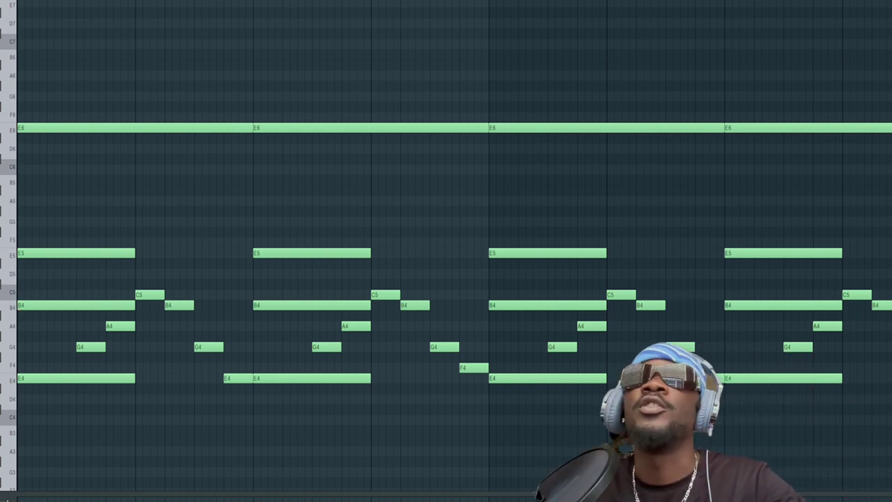
Step: Switch to the bass channel and select its left-hand E2 notes, then play the loop
key(F6)
click(149, 146)
key(F6)
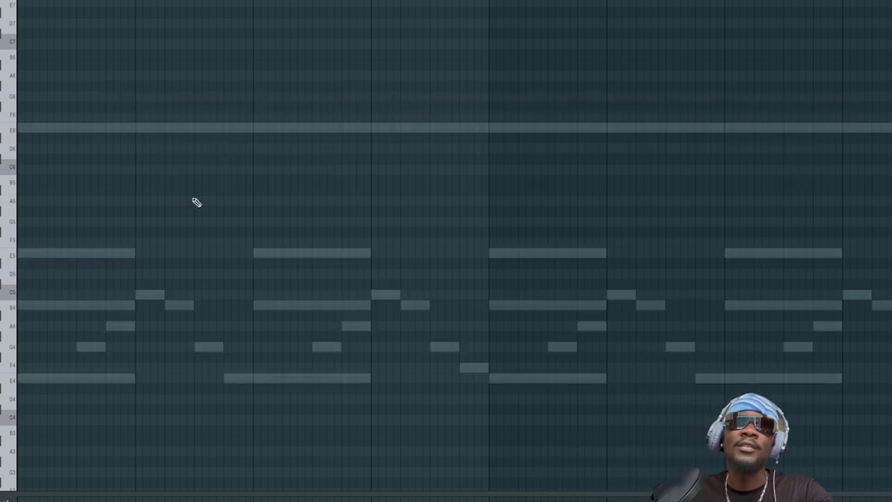
scroll(195, 203, down, 10)
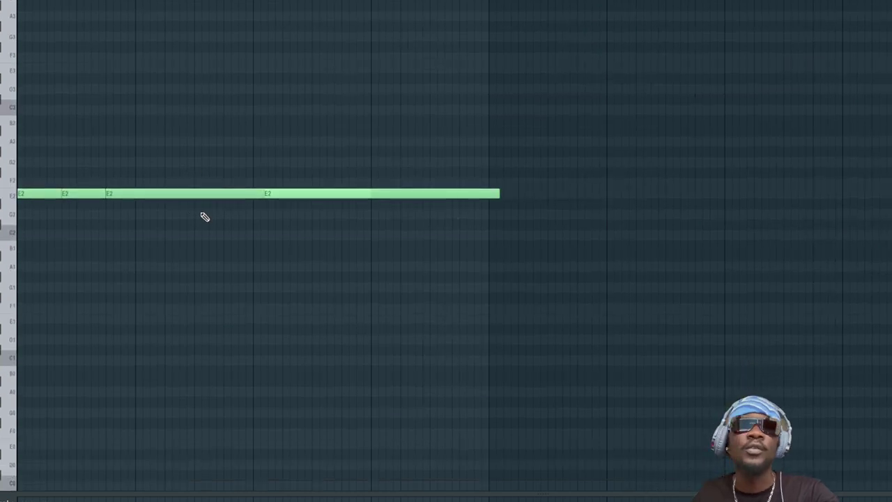
drag(108, 204, 155, 230)
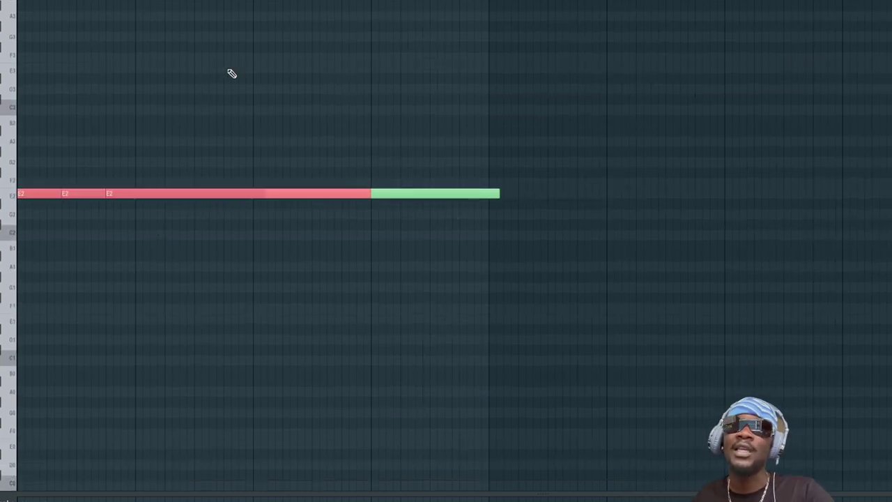
click(391, 193)
key(space)
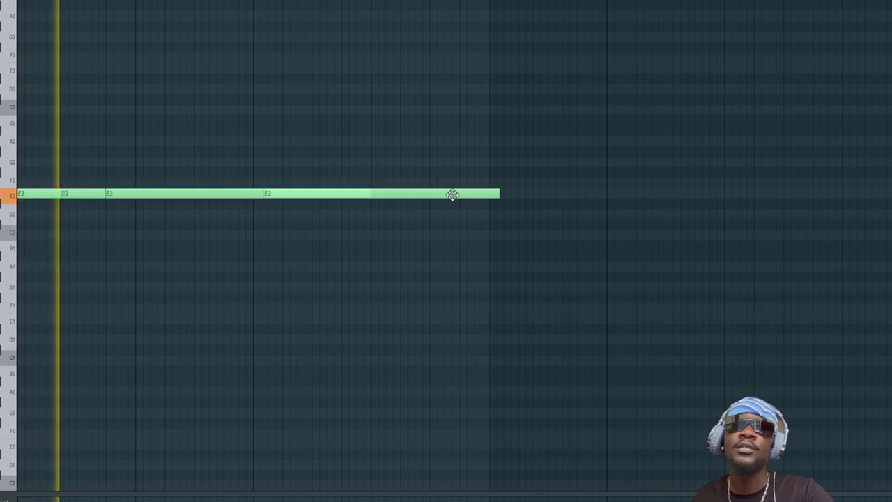
Step: Rework the E2 bass line, test and remove an A1 note, and move a shortened note to E3
right_click(450, 193)
click(321, 193)
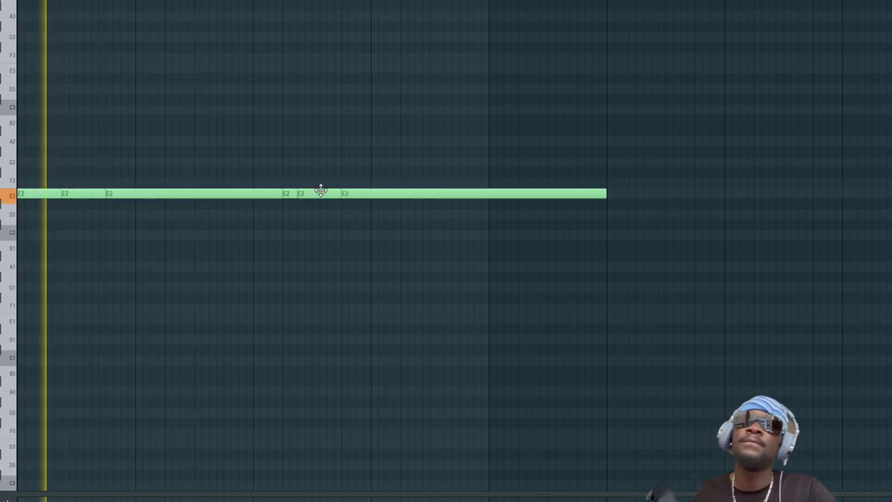
click(340, 255)
right_click(343, 255)
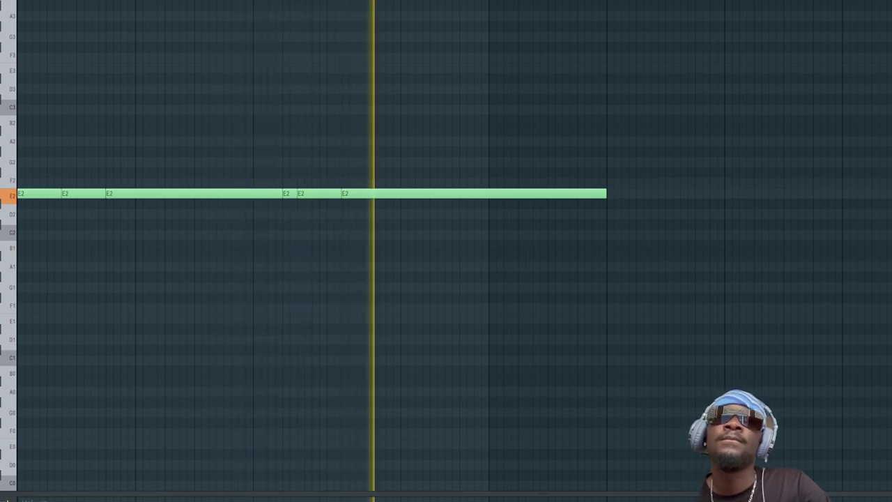
key(space)
key(space)
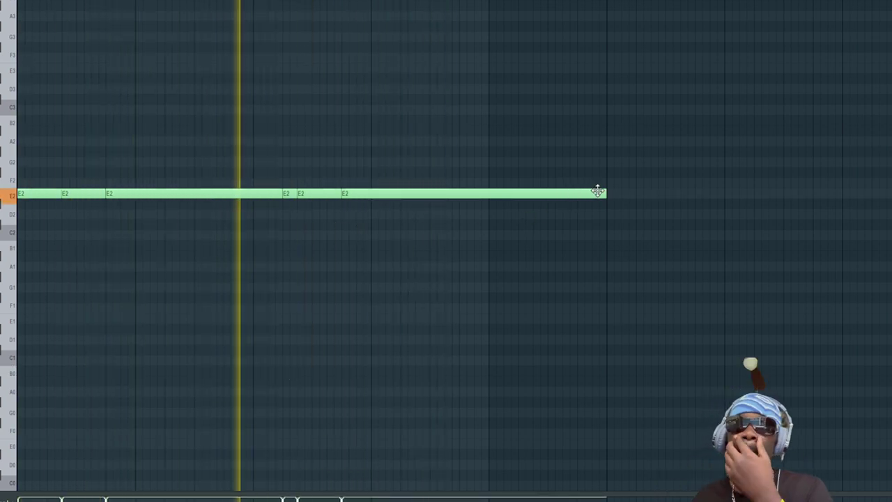
drag(602, 193, 482, 207)
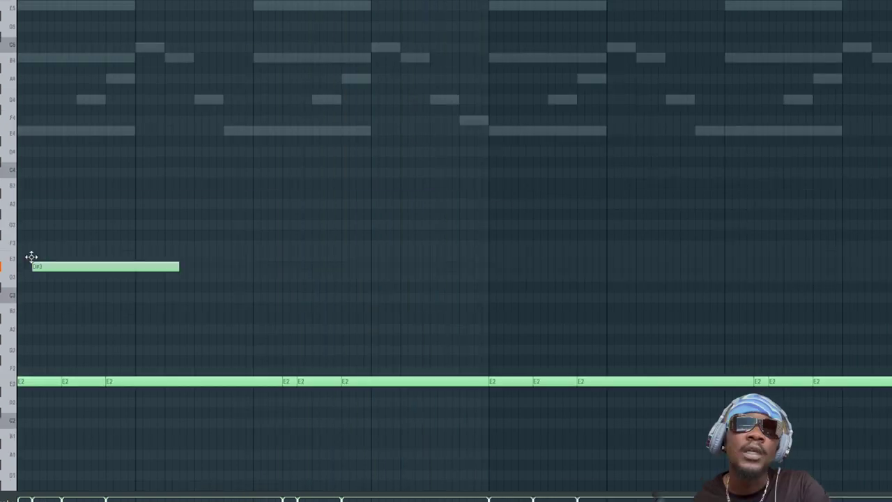
drag(31, 256, 17, 246)
key(space)
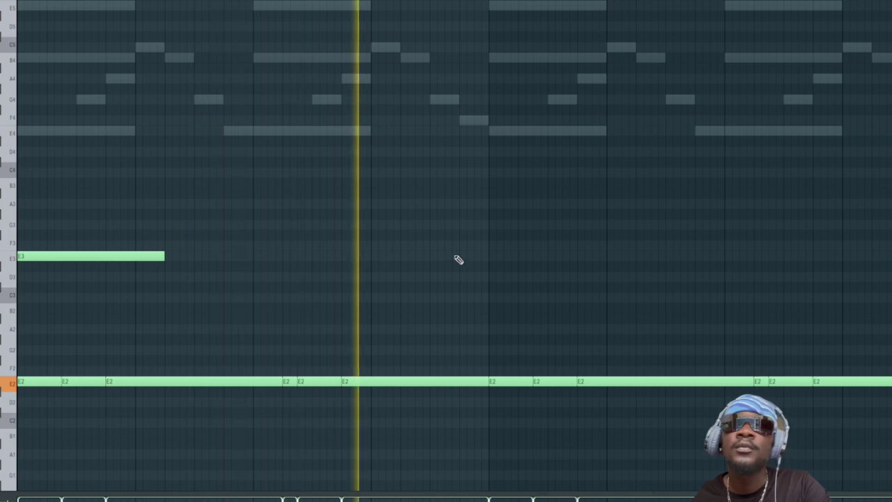
Step: Add an E3 bass note and draw the rising G5, A5, B5 melody, auditioning it
click(490, 256)
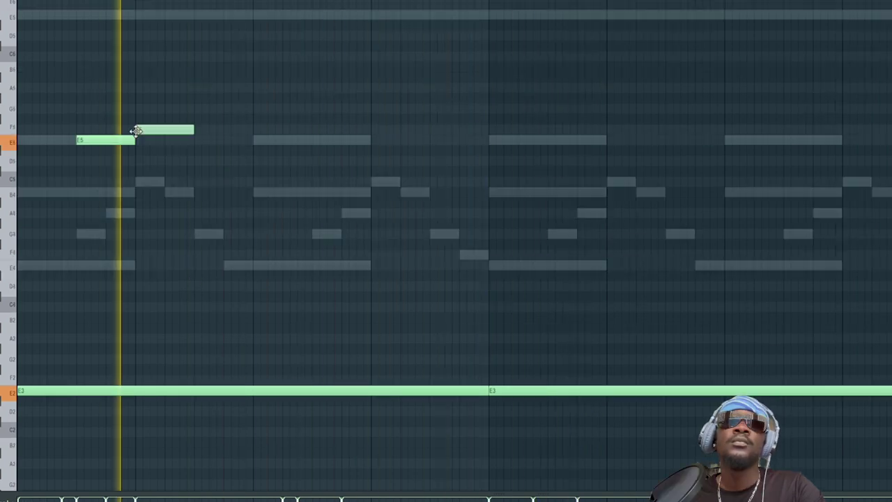
click(163, 111)
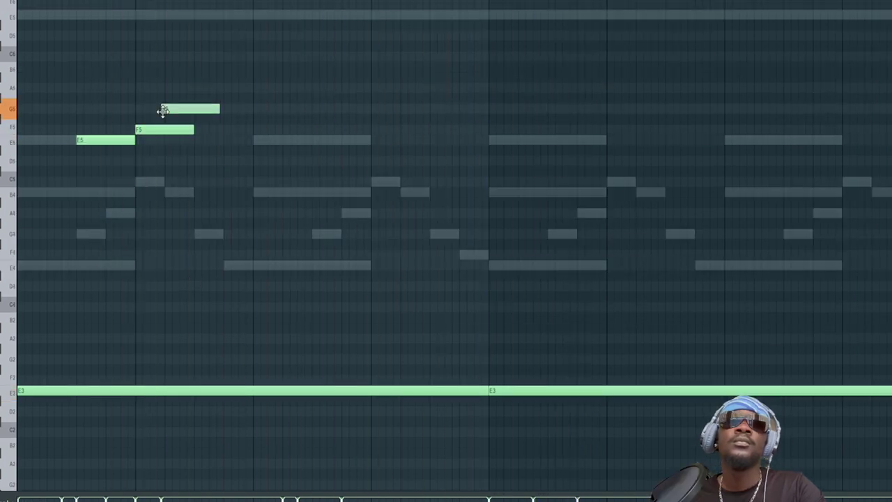
right_click(146, 128)
key(space)
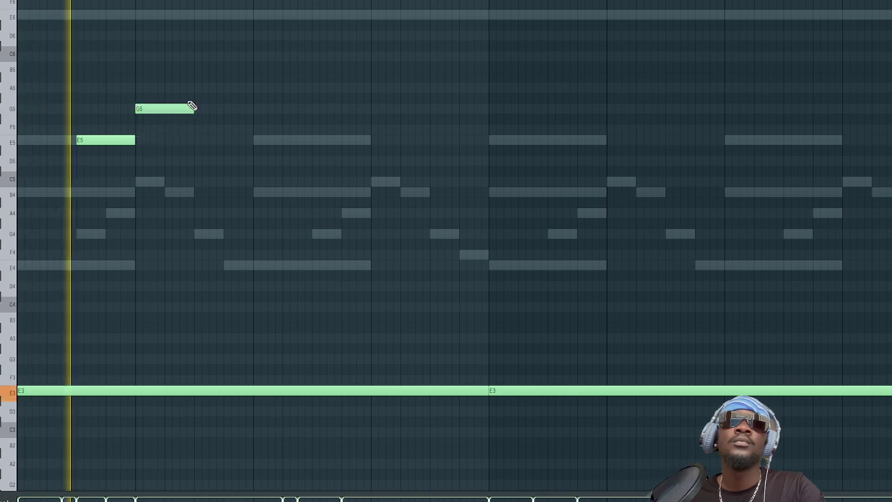
key(space)
click(196, 88)
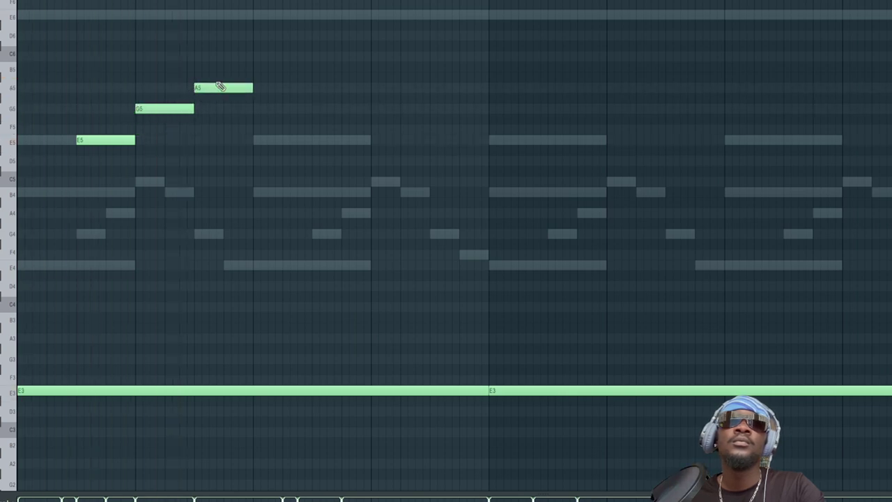
click(258, 67)
key(space)
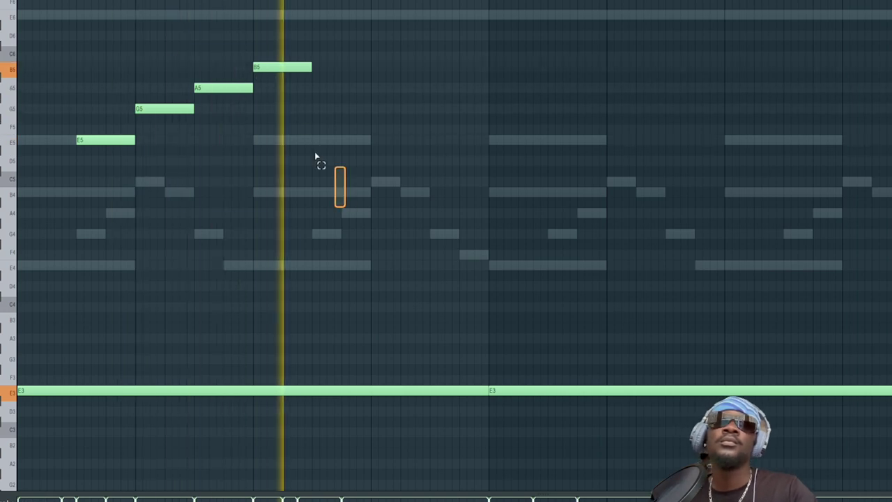
key(space)
Step: Copy the four melody notes into the later bars and select all eight
drag(82, 140, 546, 138)
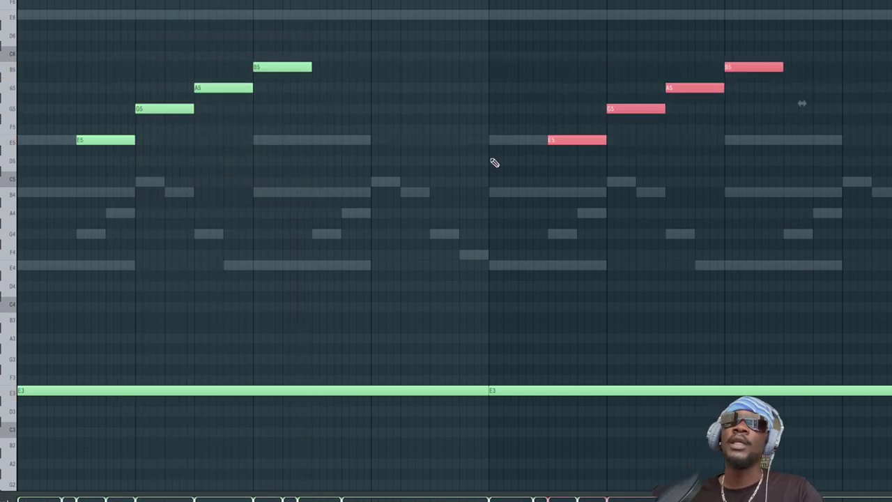
scroll(492, 161, down, 5)
scroll(492, 161, up, 5)
drag(80, 54, 801, 203)
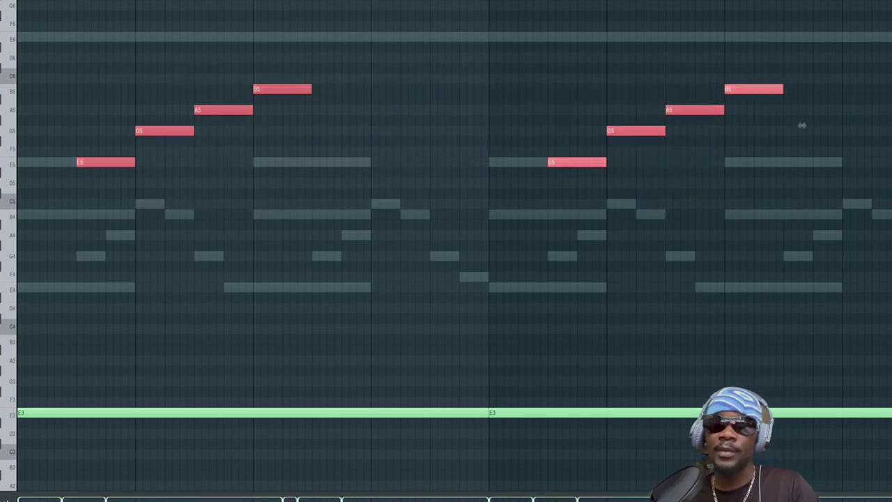
Step: Apply the note randomizer, switch channels from the channel rack, and play the loop
key(alt+r)
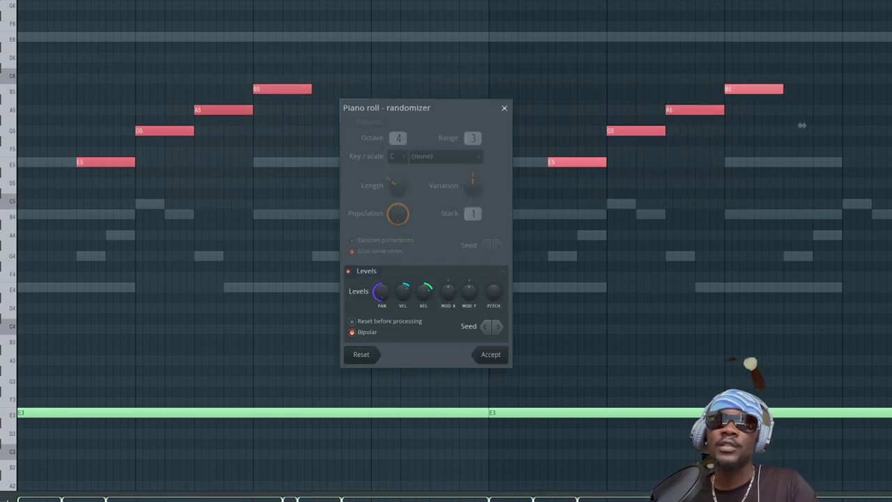
click(500, 361)
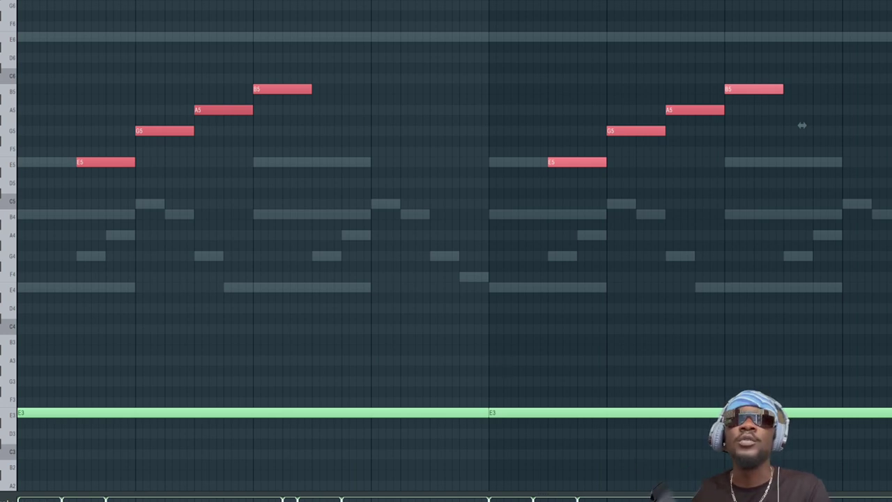
key(F6)
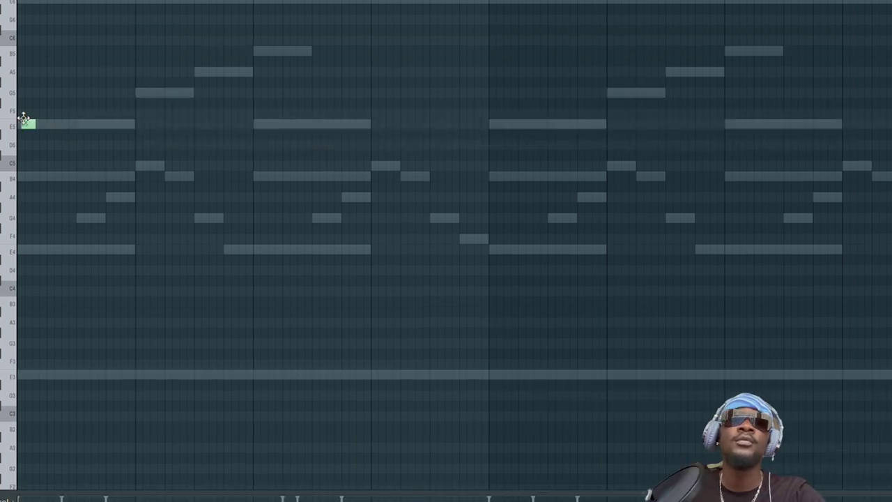
key(space)
Step: Lengthen the opening E5 and add A5, B5 and F5 notes, auditioning the counter-melody
drag(36, 124, 136, 127)
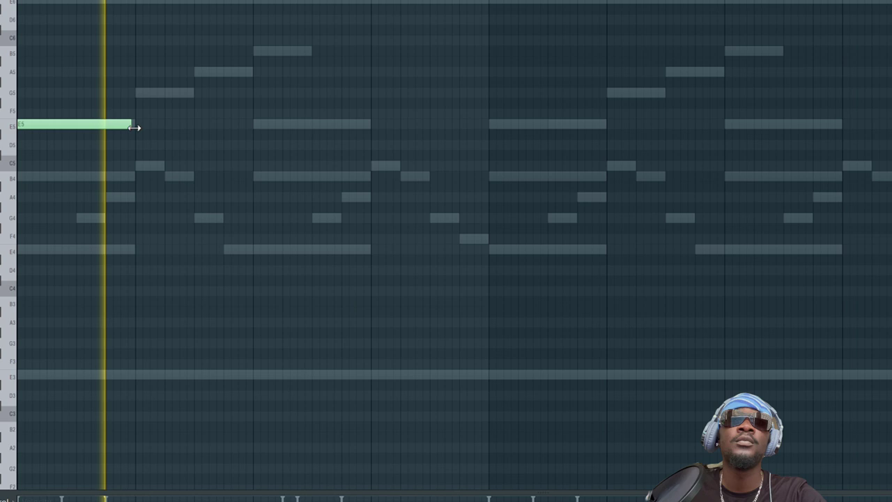
click(199, 72)
key(space)
click(257, 50)
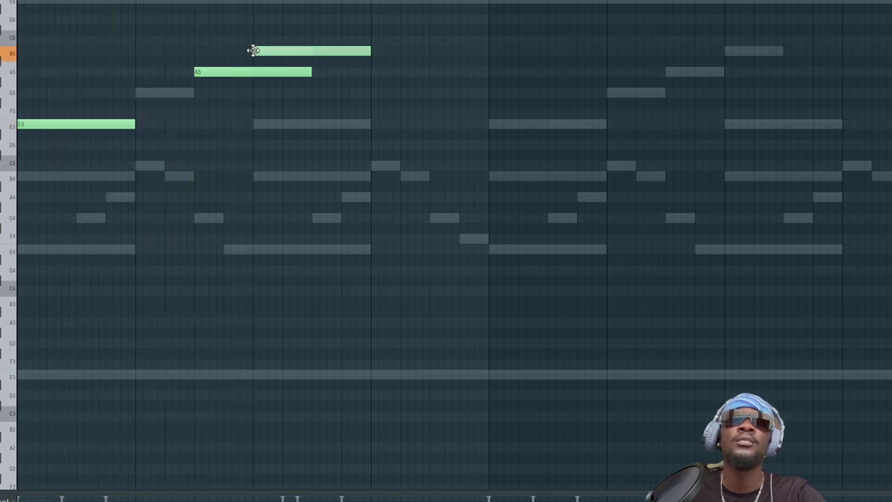
key(space)
drag(307, 72, 253, 73)
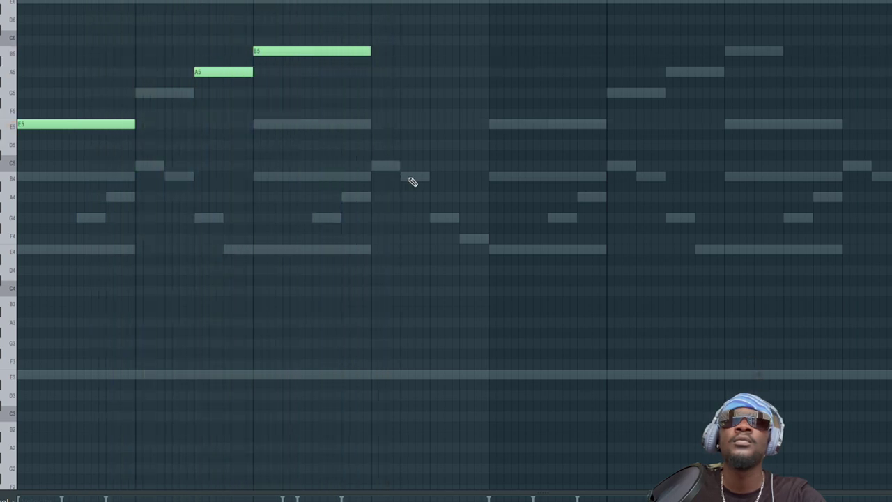
click(432, 114)
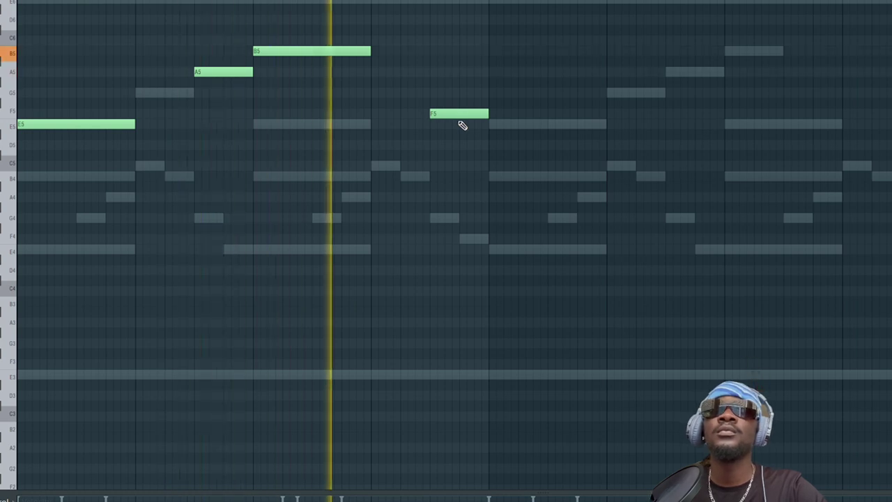
Step: Paste copies of the E5, A5, B5 phrase and deselect them
key(space)
key(ctrl+v)
key(ctrl+d)
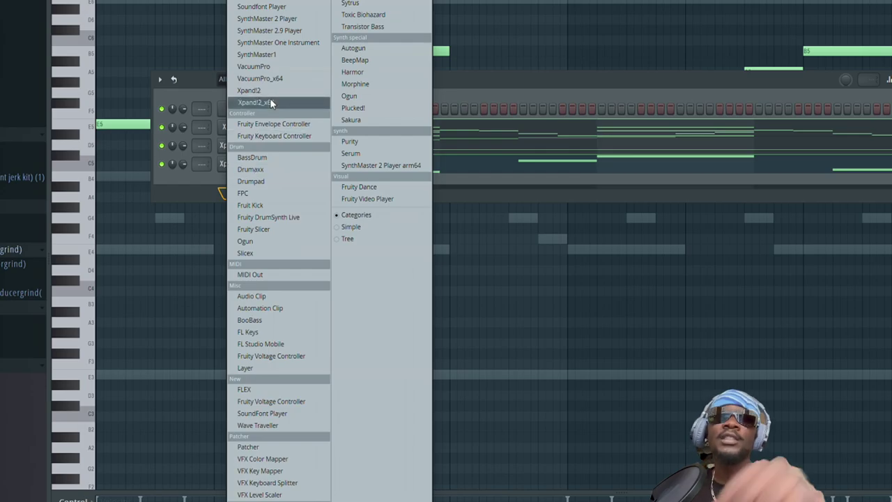
Step: Add a new Xpand!2 channel loaded with the +03 Big Hard Strings preset
click(270, 102)
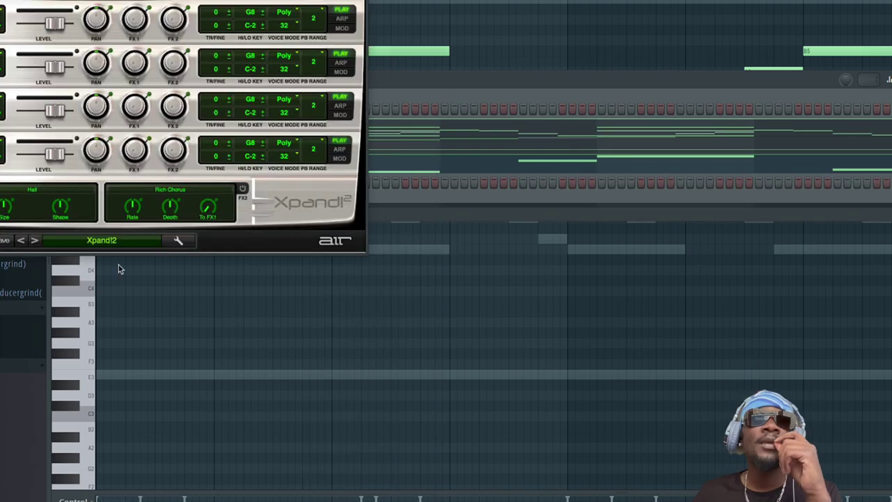
click(108, 240)
mouse_move(98, 380)
click(199, 112)
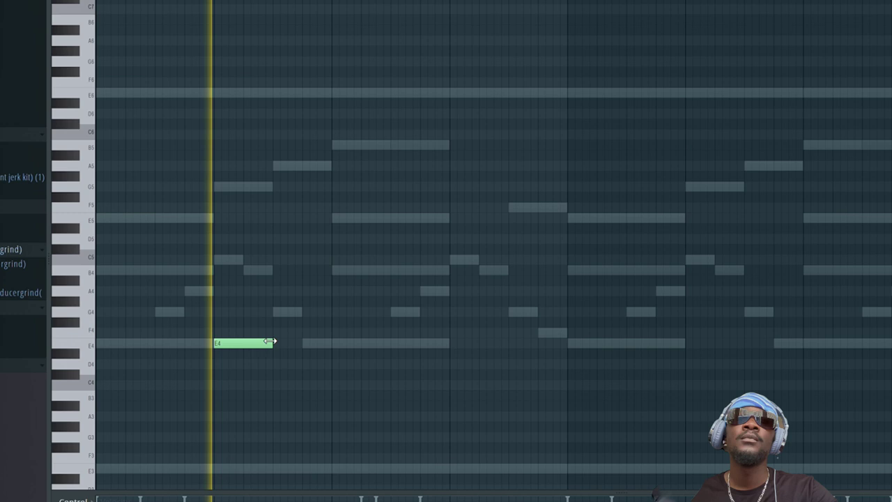
Step: Write long E4, F4 and E4 string notes and apply the note-processing tool
drag(275, 343, 331, 343)
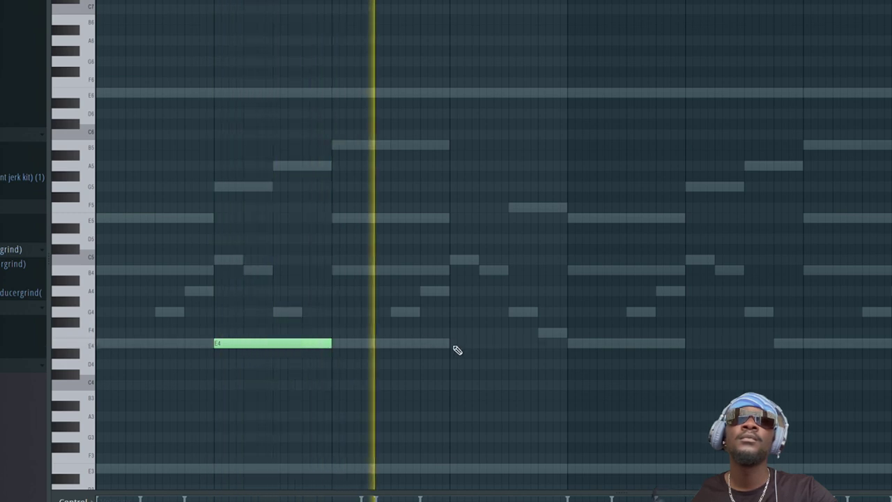
click(451, 334)
drag(452, 338, 450, 345)
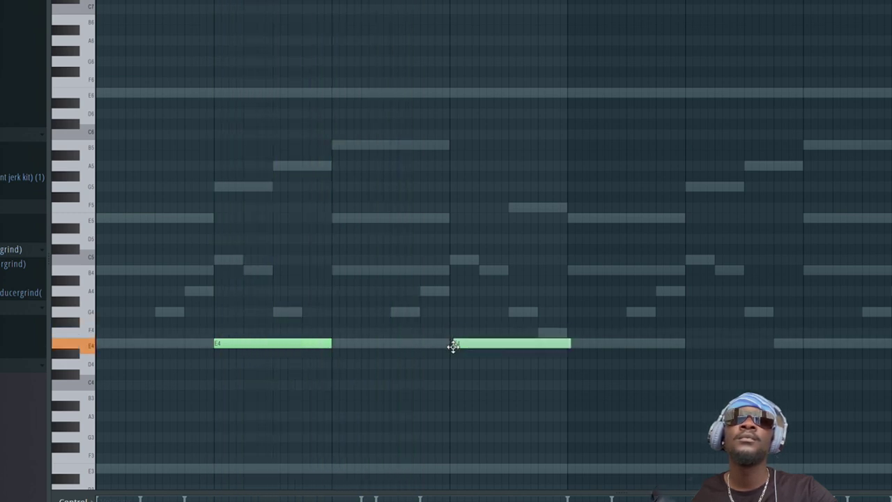
right_click(451, 344)
click(451, 334)
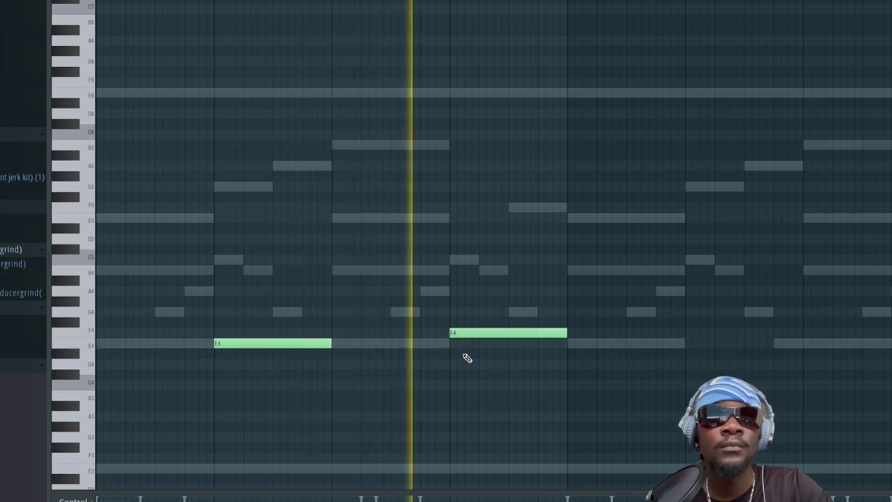
click(690, 343)
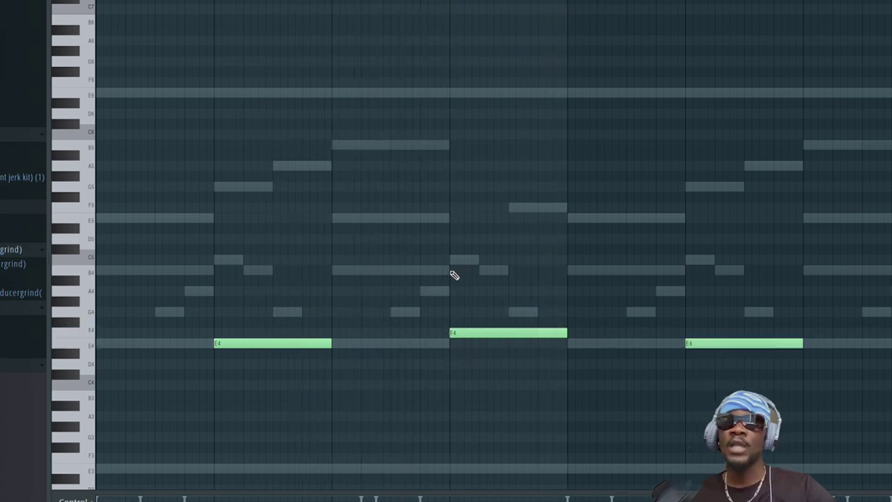
key(alt+r)
click(551, 357)
key(F6)
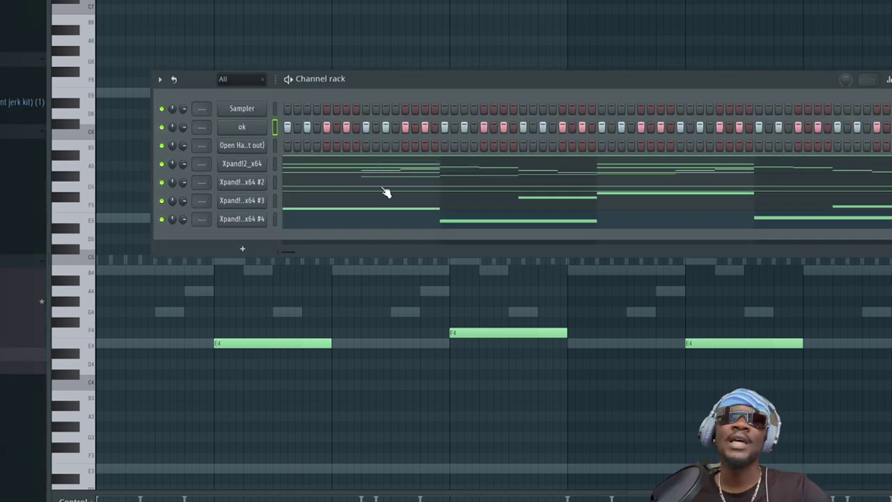
Step: Load the 88 Hi-Hat sample, swap in another hi-hat, and add two percussion hits
key(space)
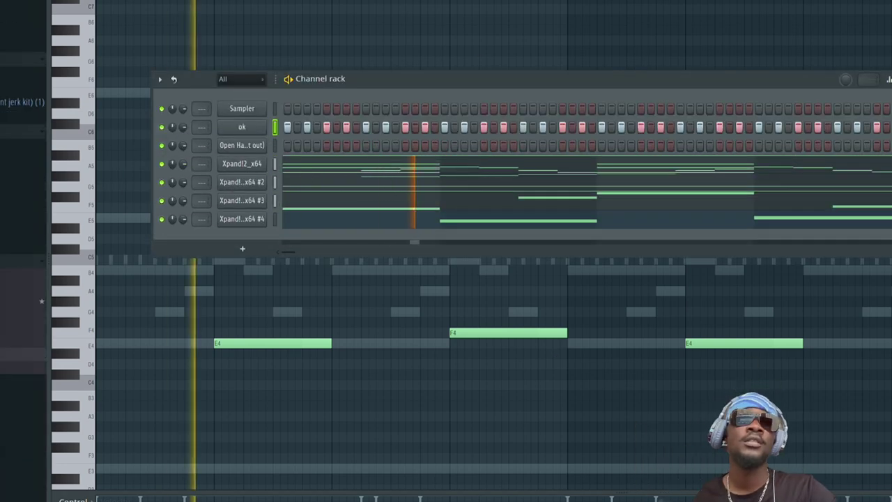
key(space)
drag(188, 163, 242, 127)
drag(8, 284, 221, 128)
key(space)
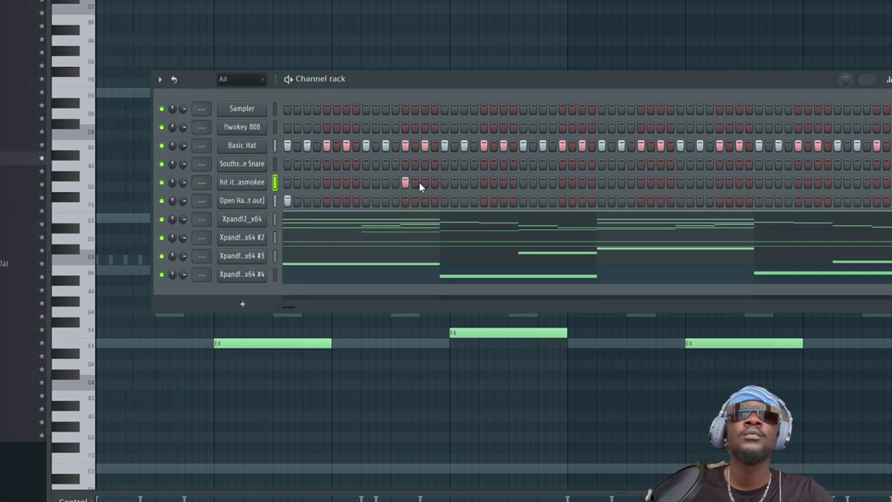
click(424, 182)
click(464, 182)
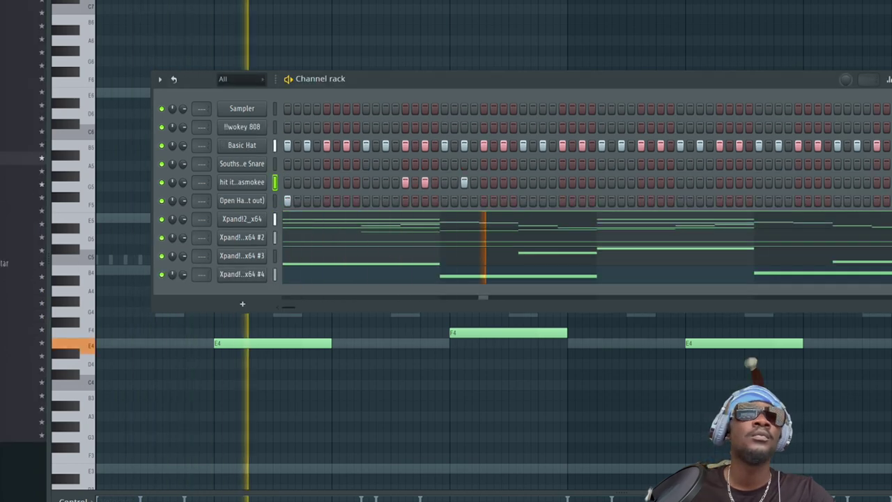
Step: Add live shaker, tom and another percussion sample channels to the channel rack
drag(16, 187, 338, 182)
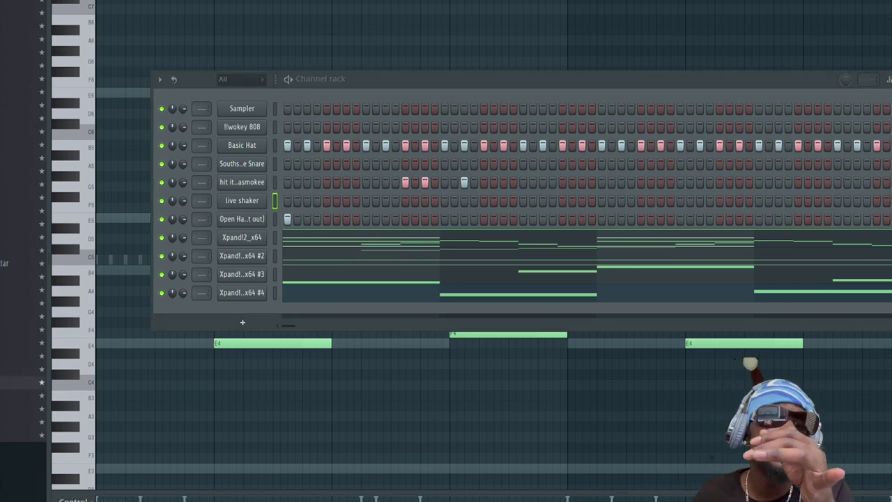
drag(106, 294, 230, 220)
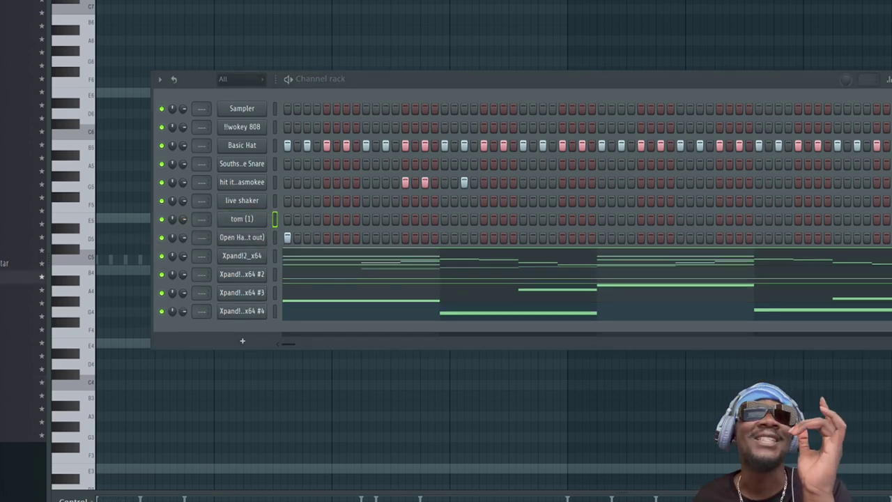
drag(221, 234, 222, 236)
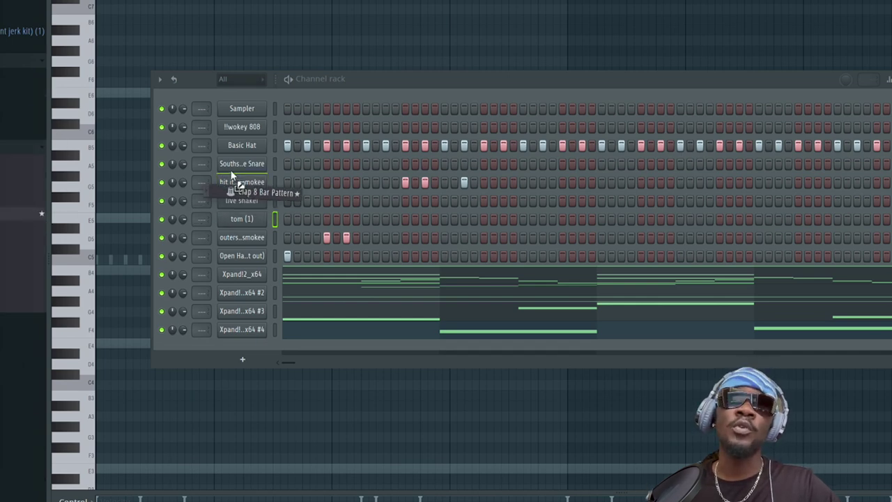
Step: Load the Clap 8 Bar Pattern onto the snare channel and add a percussion-row hit
drag(231, 168, 230, 168)
key(space)
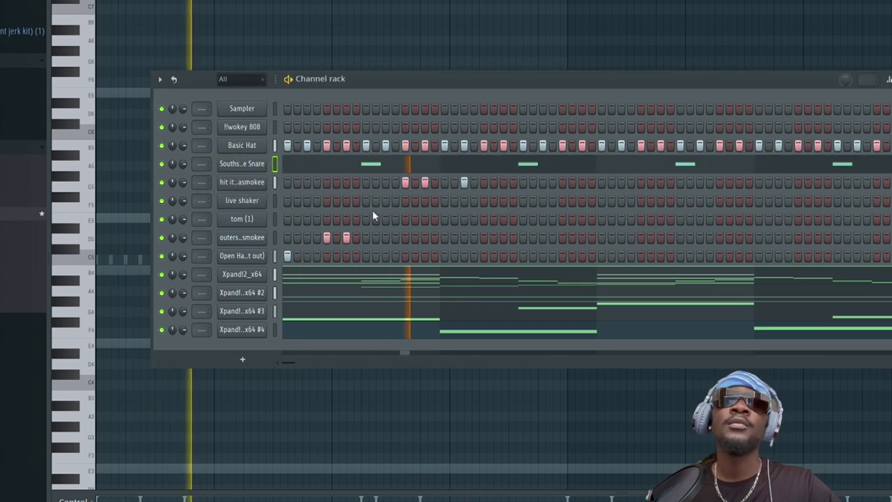
key(F6)
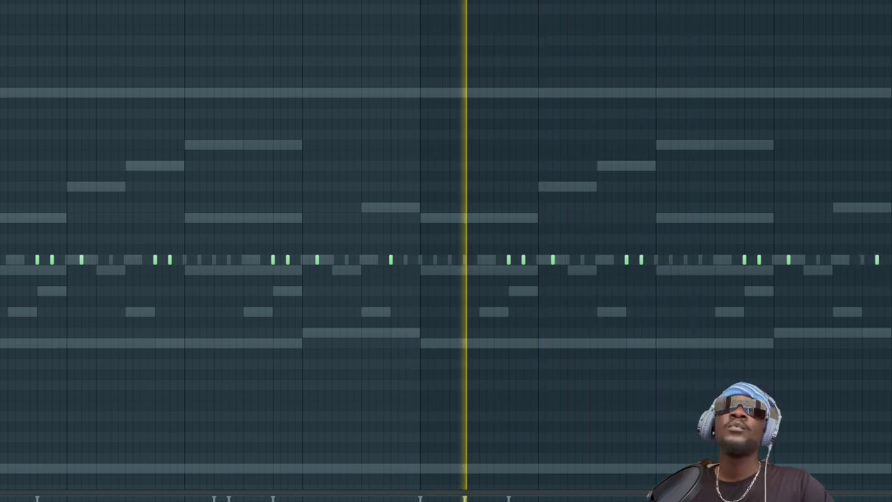
key(F6)
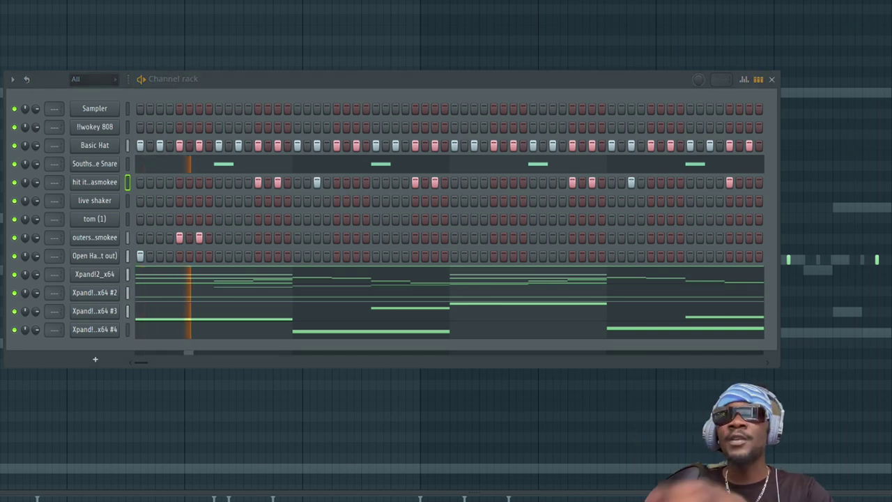
click(337, 238)
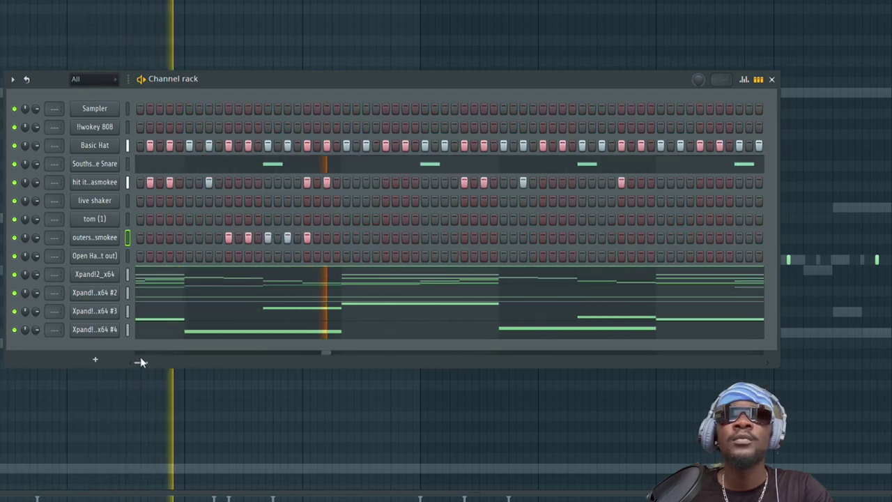
Step: Select the four short notes in the piano roll and move them earlier
key(F6)
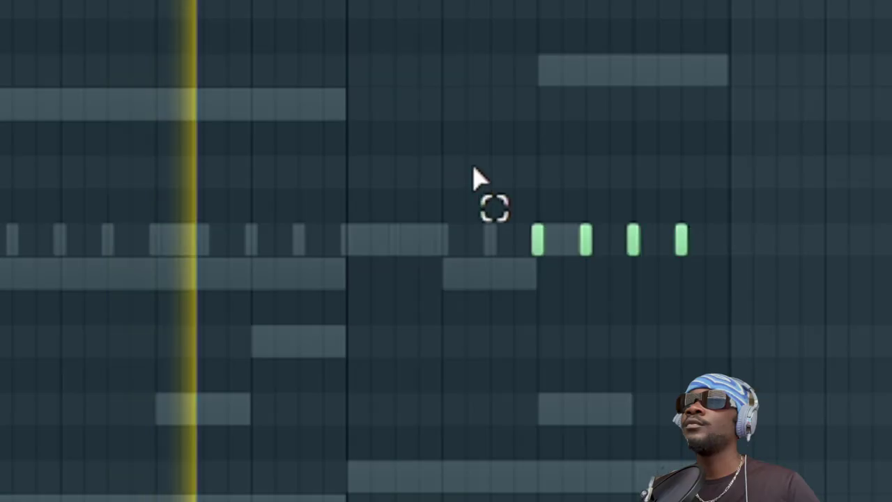
drag(474, 178, 694, 258)
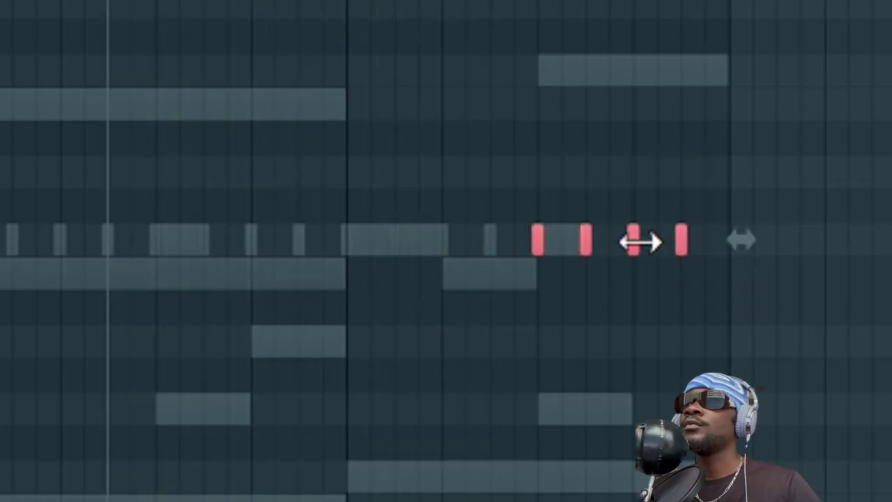
drag(634, 243, 538, 247)
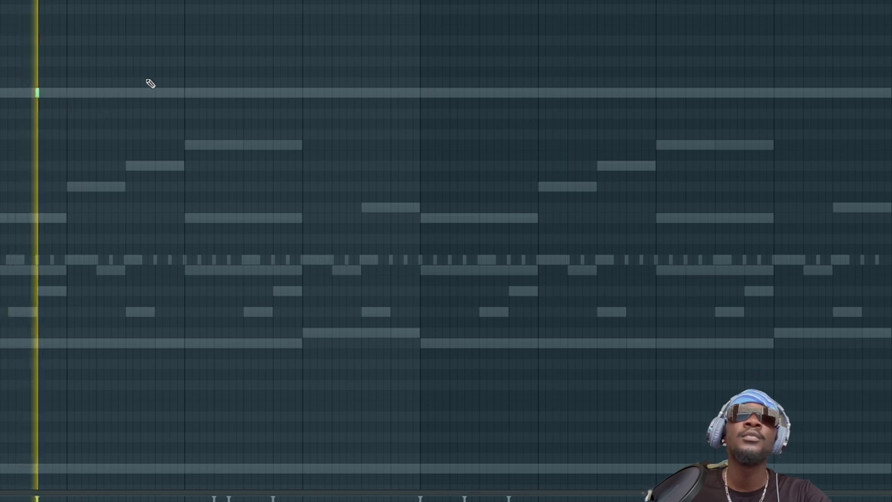
Step: Draw the opening E and B 808 notes plus two short E notes, and play them back
click(229, 91)
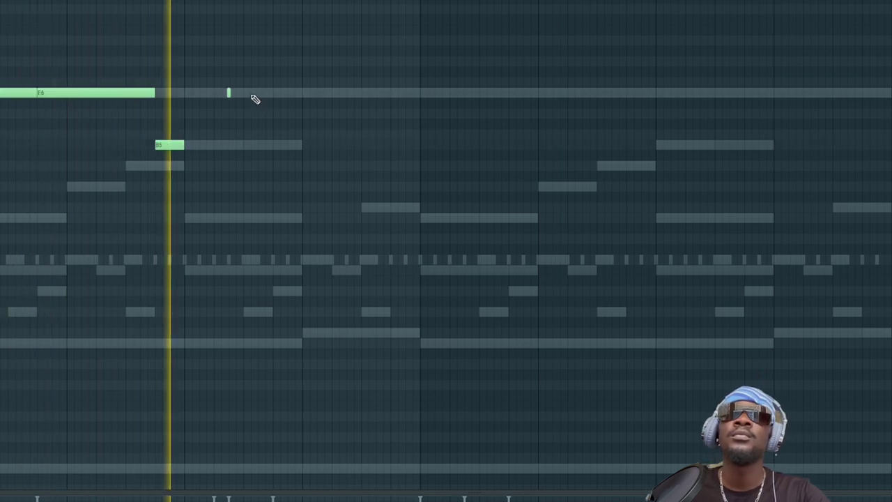
click(258, 93)
click(272, 93)
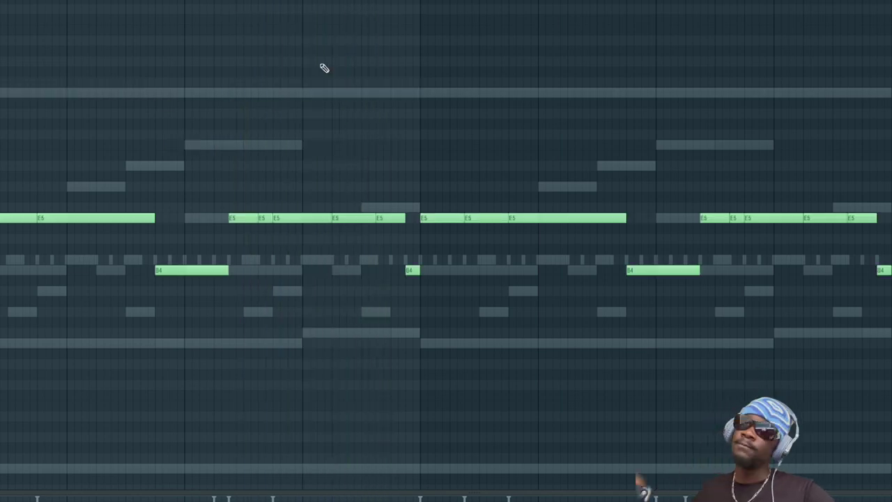
key(space)
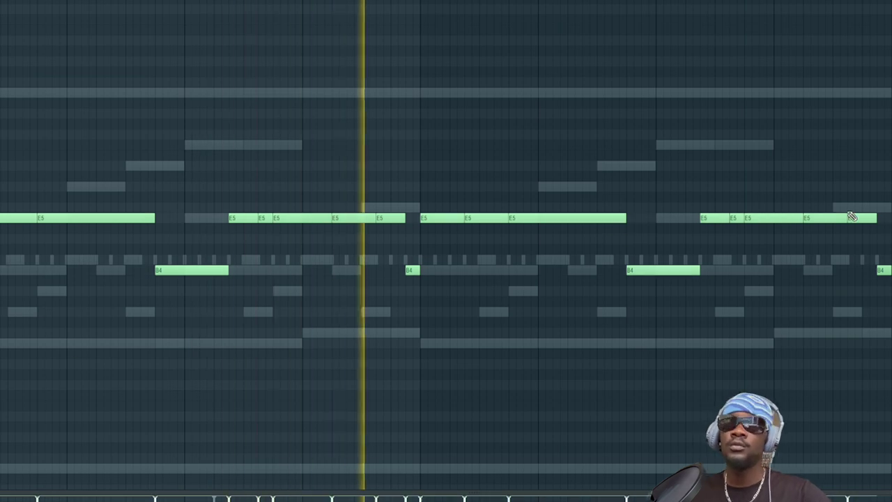
key(F6)
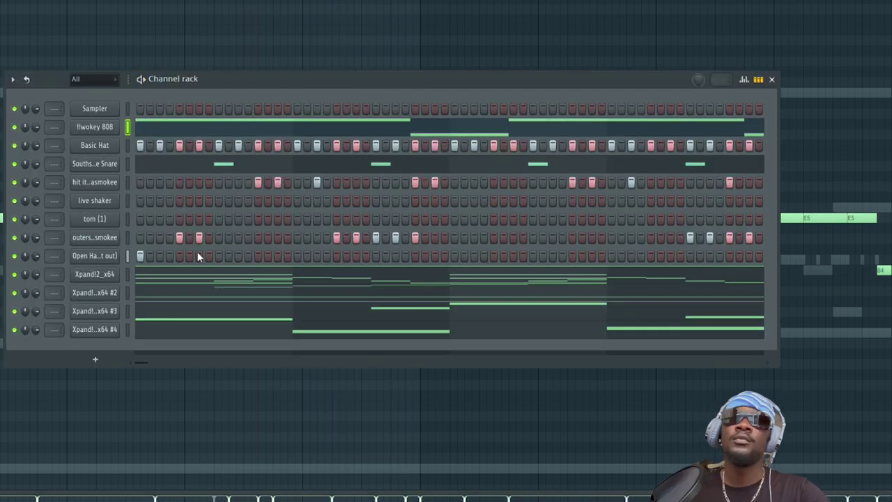
Step: Add two open hat hits on the Open Hat row near the start of the drum pattern
click(198, 255)
click(256, 255)
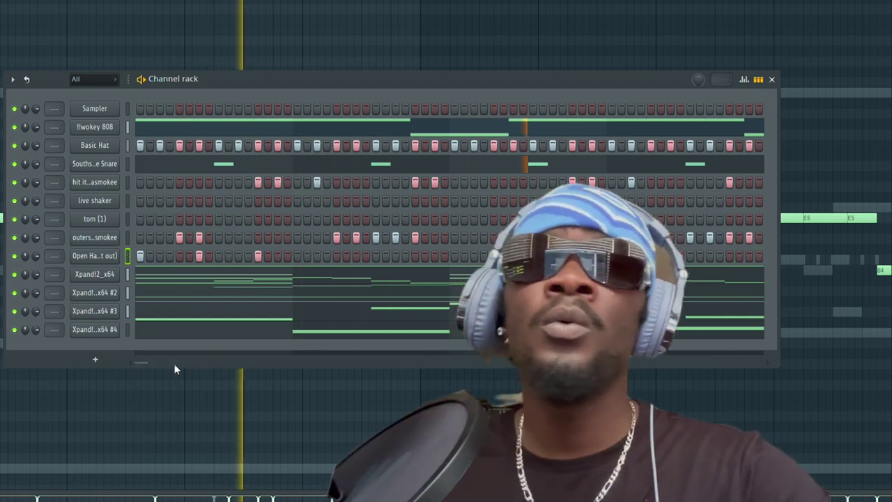
click(174, 362)
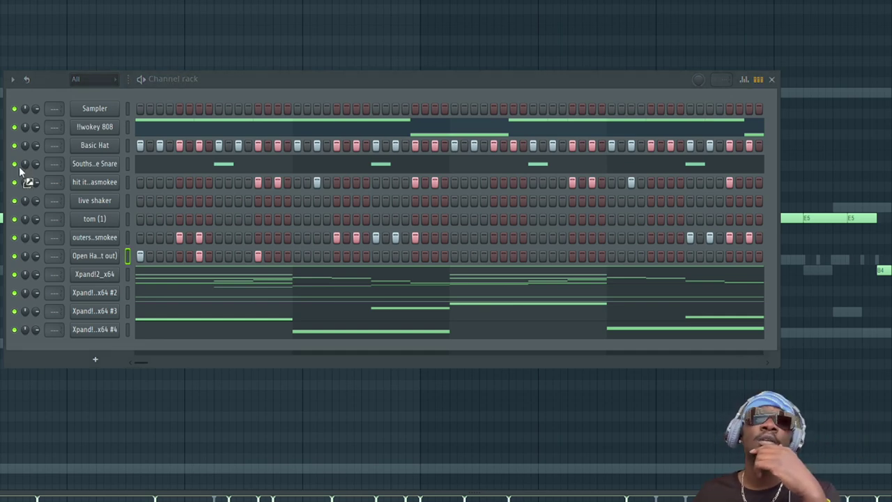
Step: Load Bell 1 (Scared Money) as a new channel and draw three E5 notes in its piano roll
drag(103, 269, 105, 272)
right_click(119, 273)
click(142, 274)
click(99, 286)
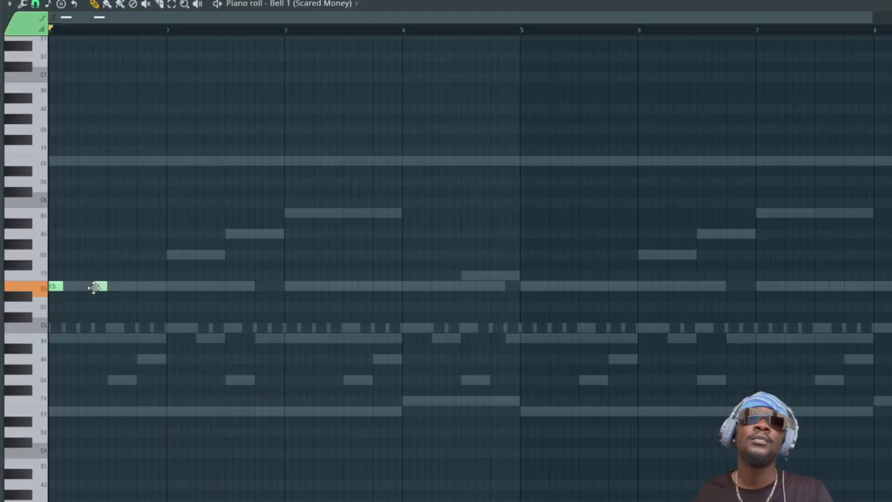
click(144, 286)
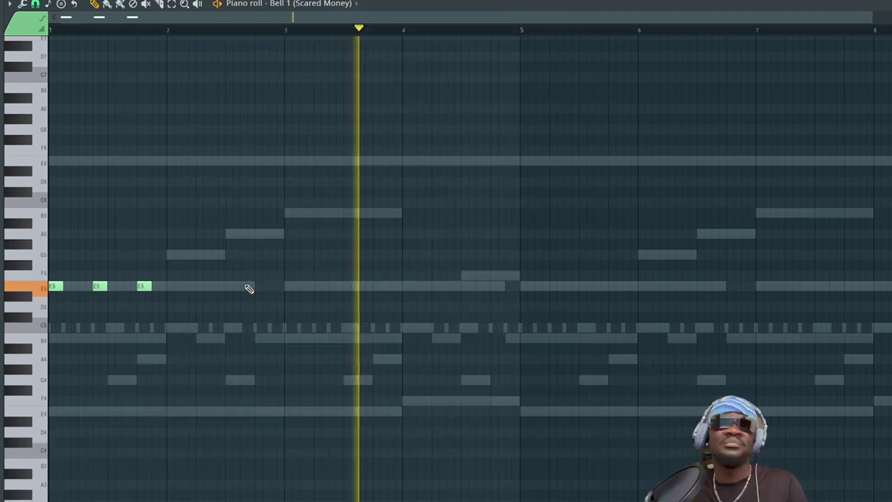
Step: Paste and duplicate the bell notes across bars 1–6 with Ctrl+B, then play the pattern
key(ctrl+v)
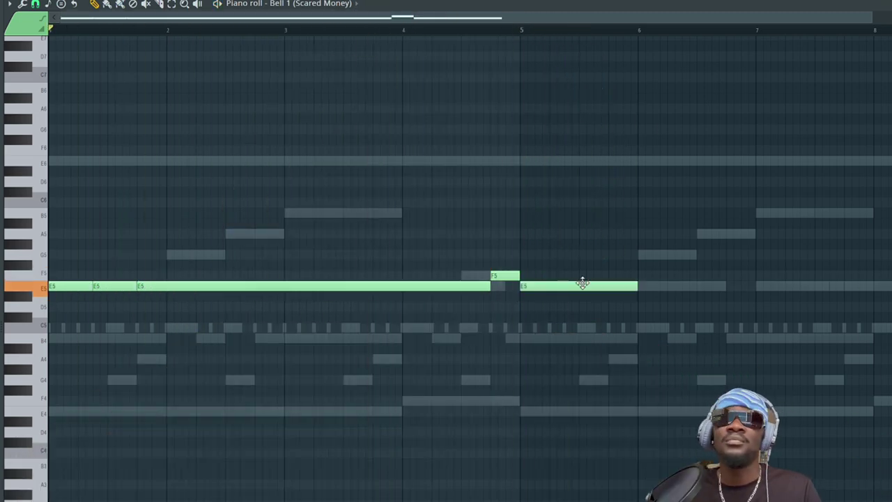
key(ctrl+b)
key(space)
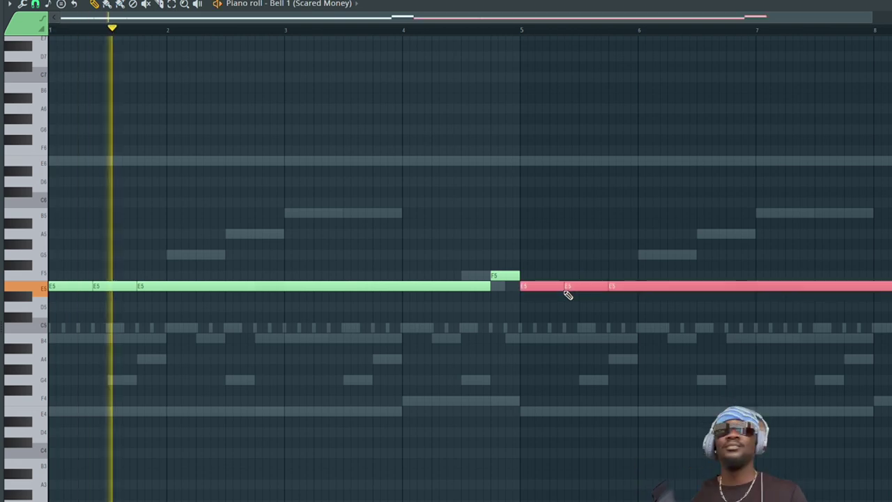
key(F6)
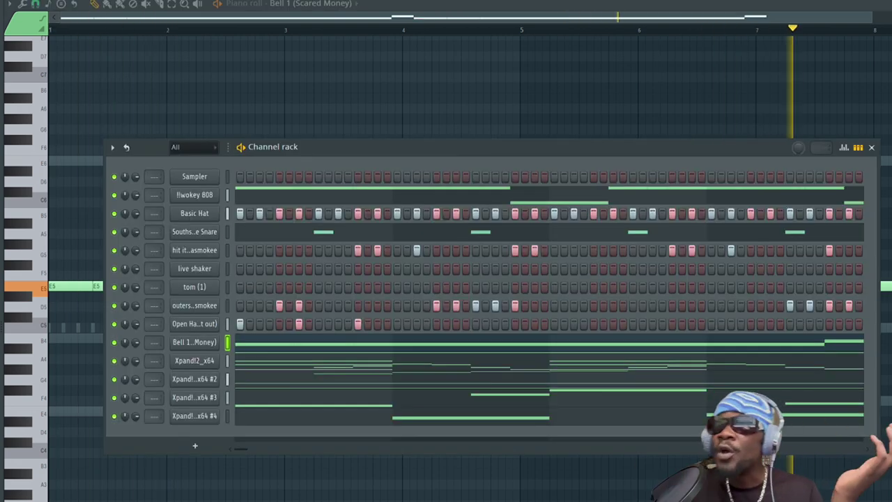
Step: Load GUCCI PYTHON KICK into the first channel and delete two E5 and two B4 notes
key(ctrl+z)
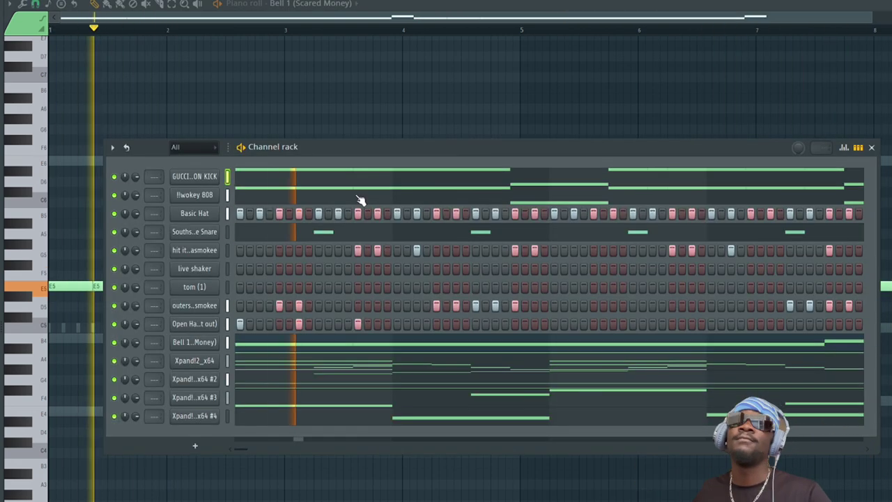
click(362, 179)
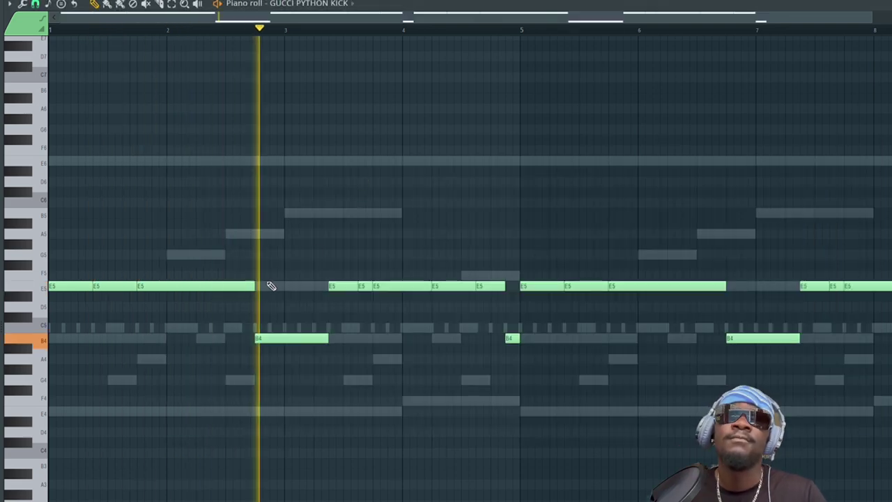
right_click(362, 287)
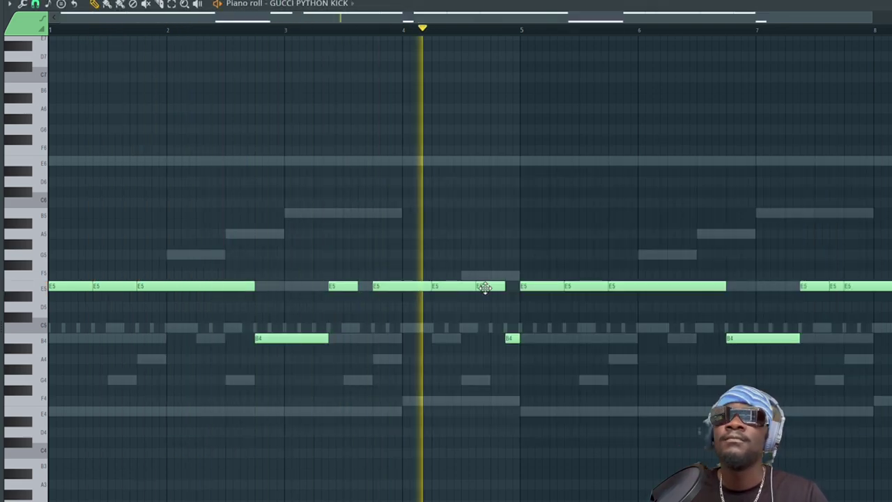
right_click(512, 338)
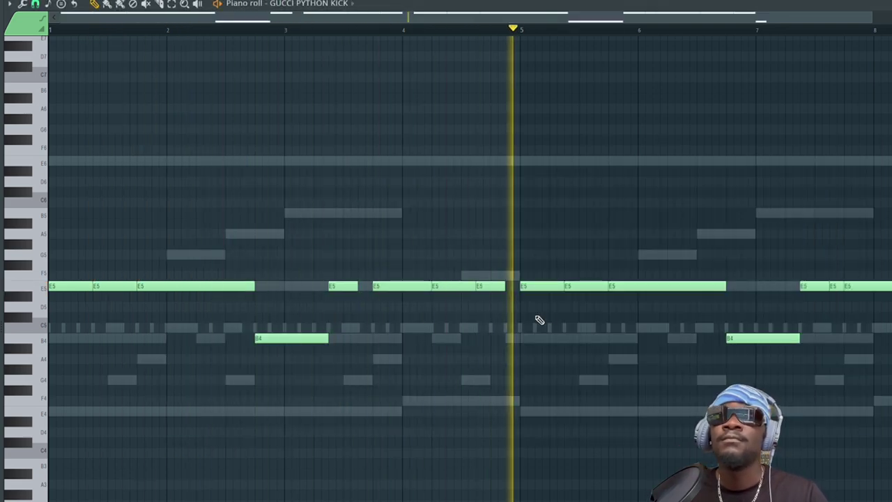
right_click(775, 340)
right_click(836, 287)
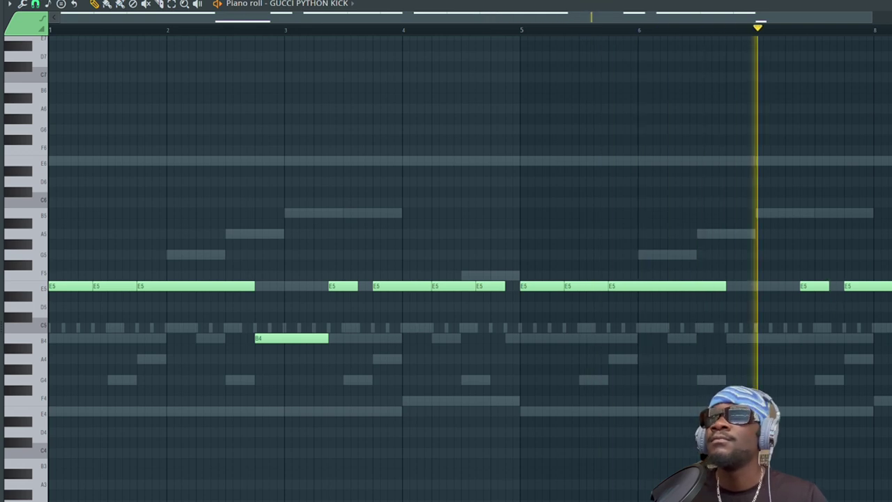
key(F6)
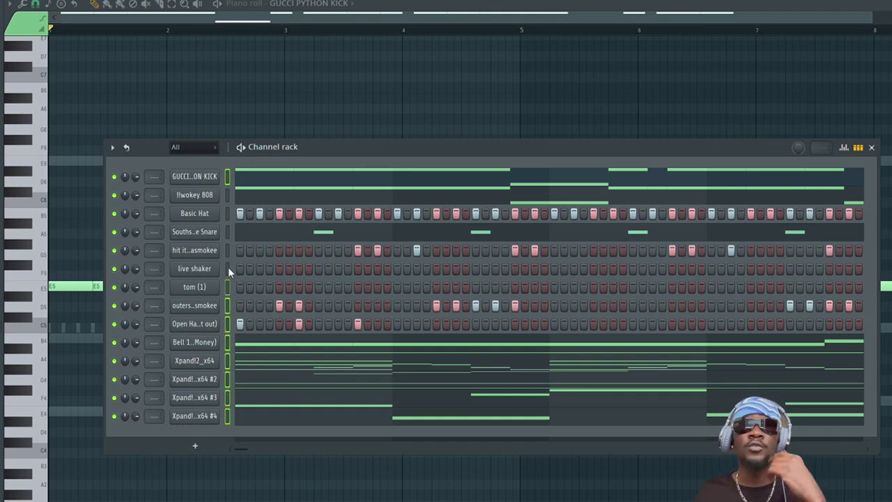
Step: Show the mixer with all 14 rack channels routed to their own tracks 1–14
key(F9)
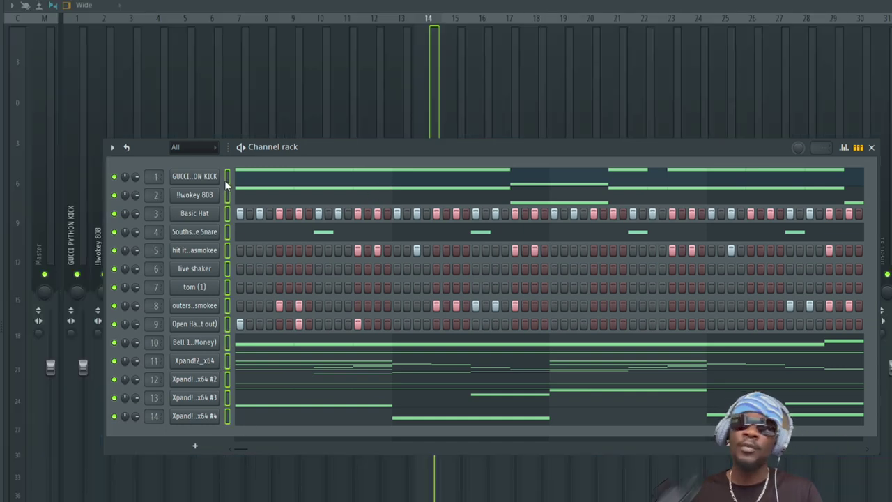